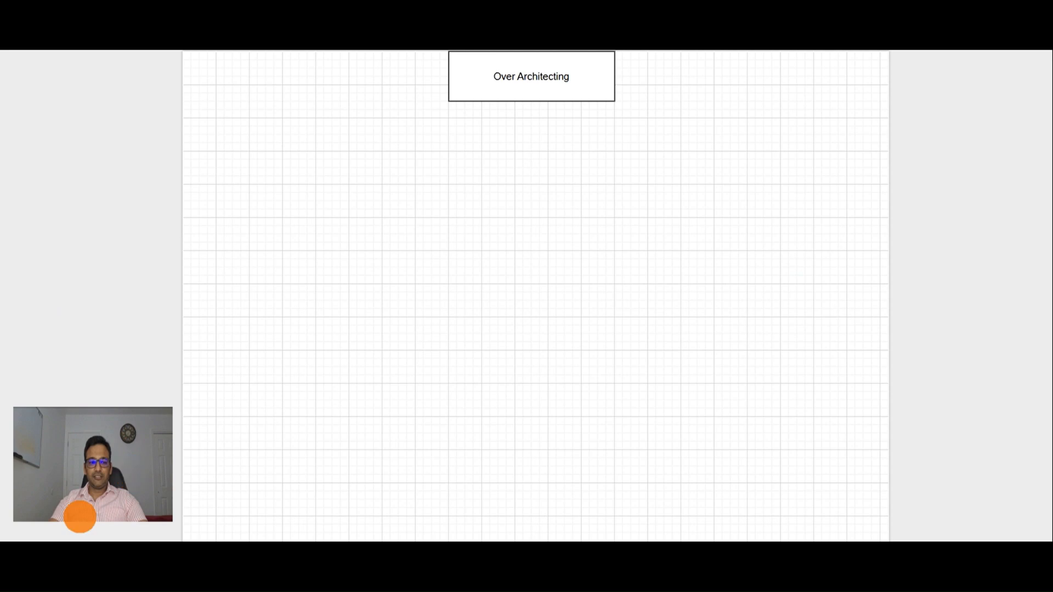
- Paste the problem-statement box below the title, then paste a second empty box beneath it
key(ctrl+v)
click(416, 421)
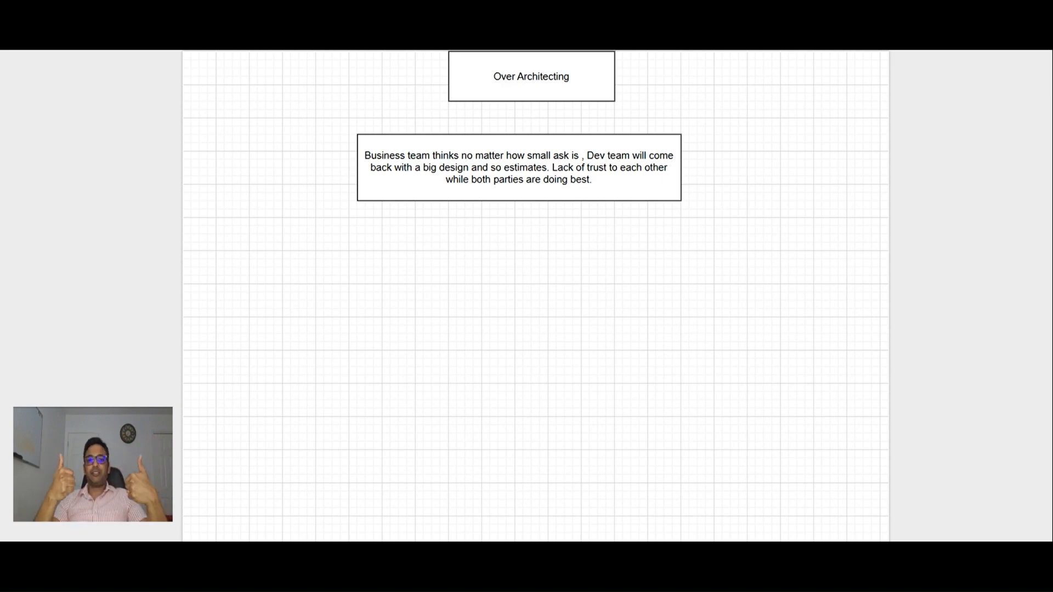
key(ctrl+v)
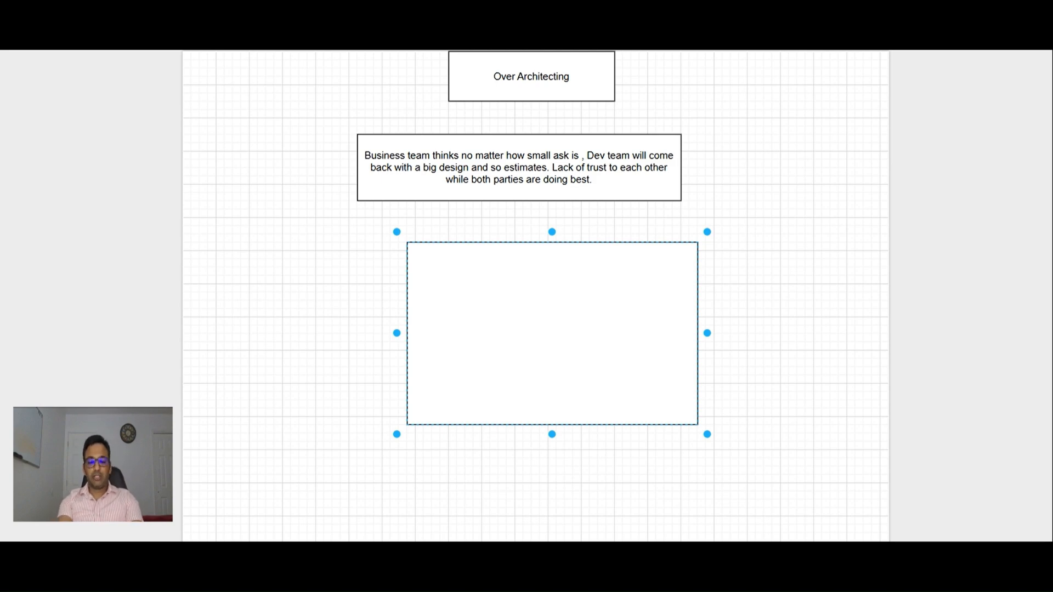
text(Mini Requie)
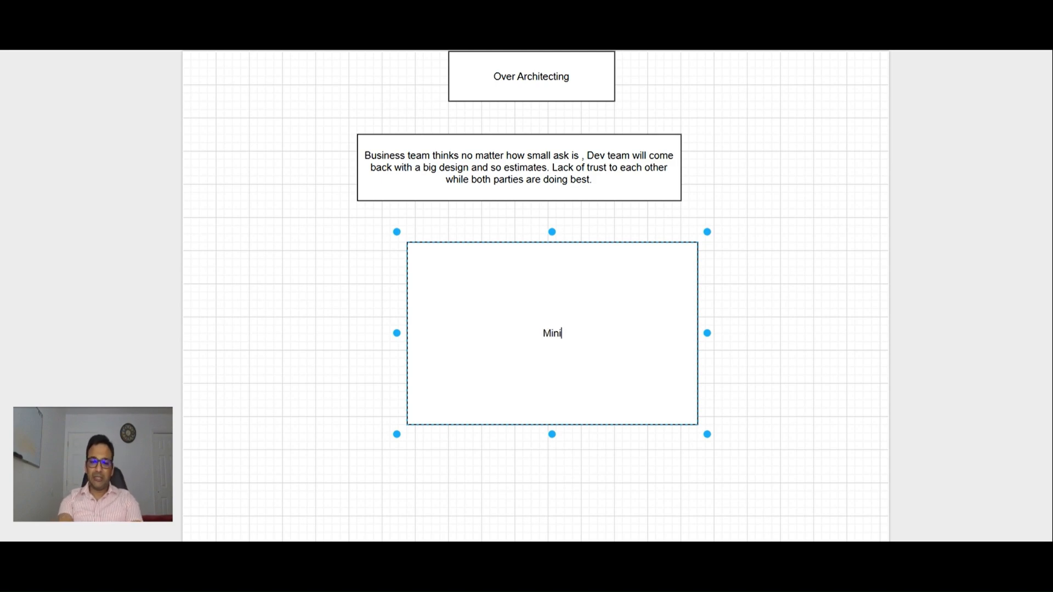
- Label the new box 'Mini Requirement/ Draft doc / One Page Doc (OPD)', correcting the typo in Requirement
key(BackSpace)
key(BackSpace)
text(Requ)
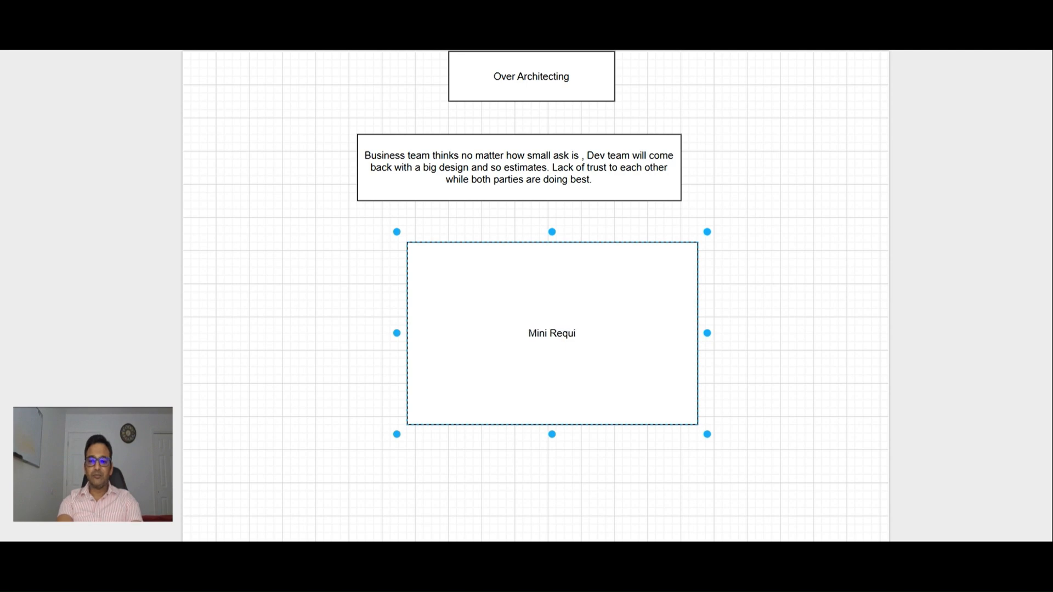
text(irement/ )
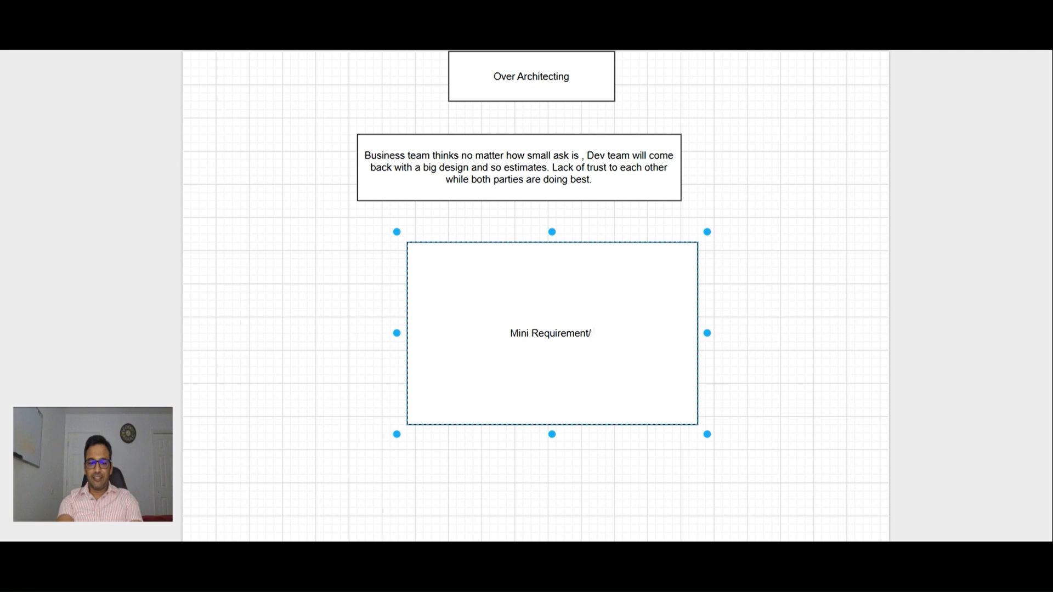
text(Draft )
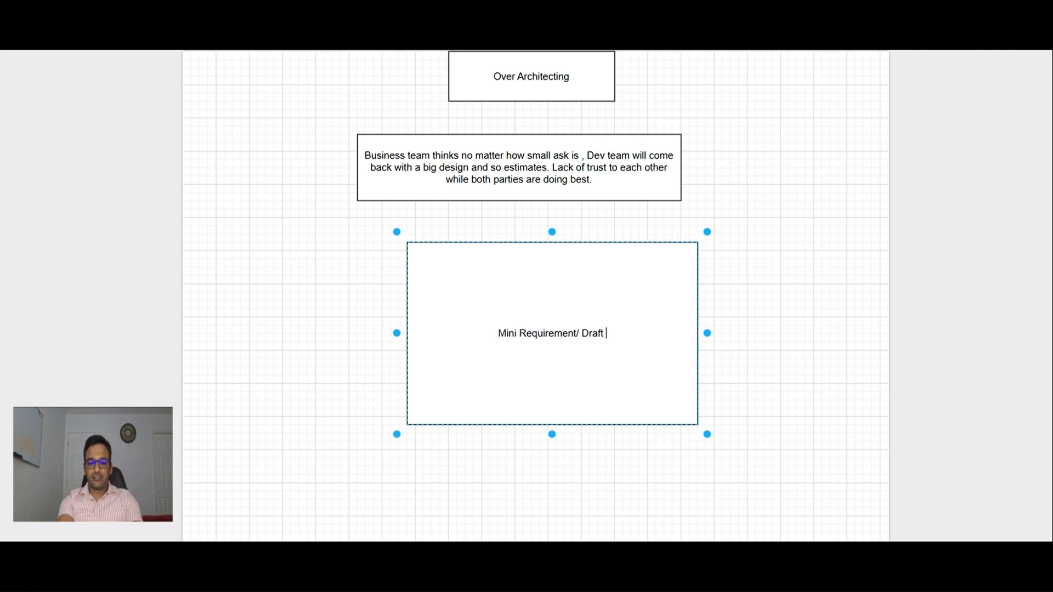
text(doc / )
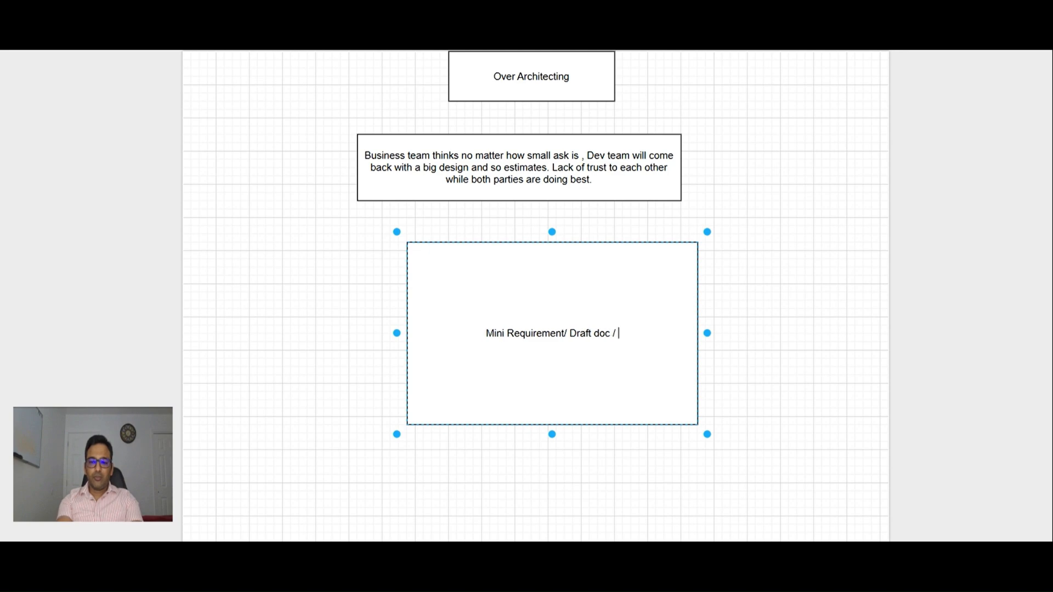
text(One Page )
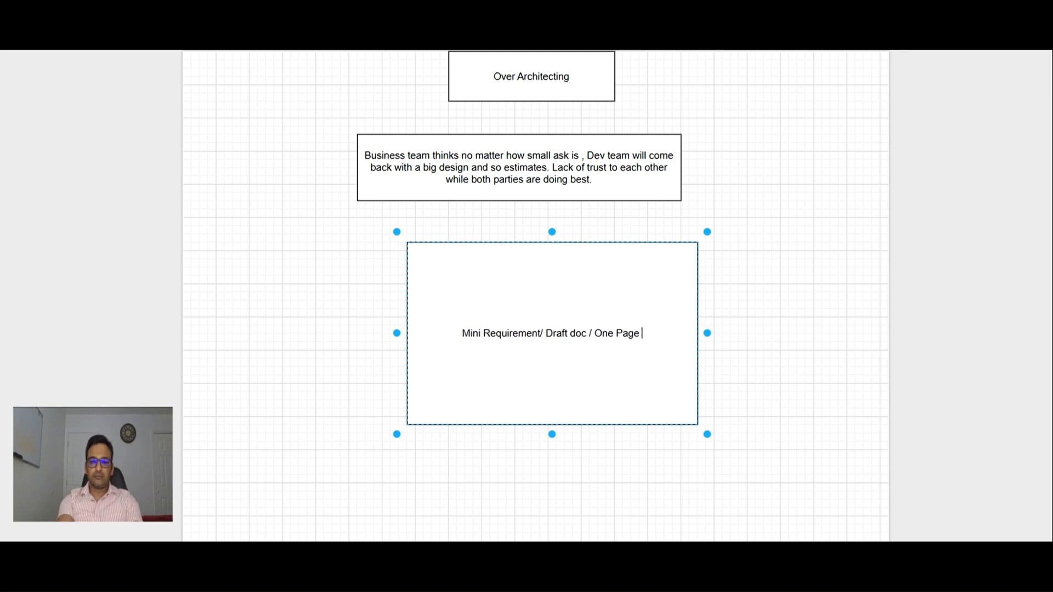
text(Doc (OPD)
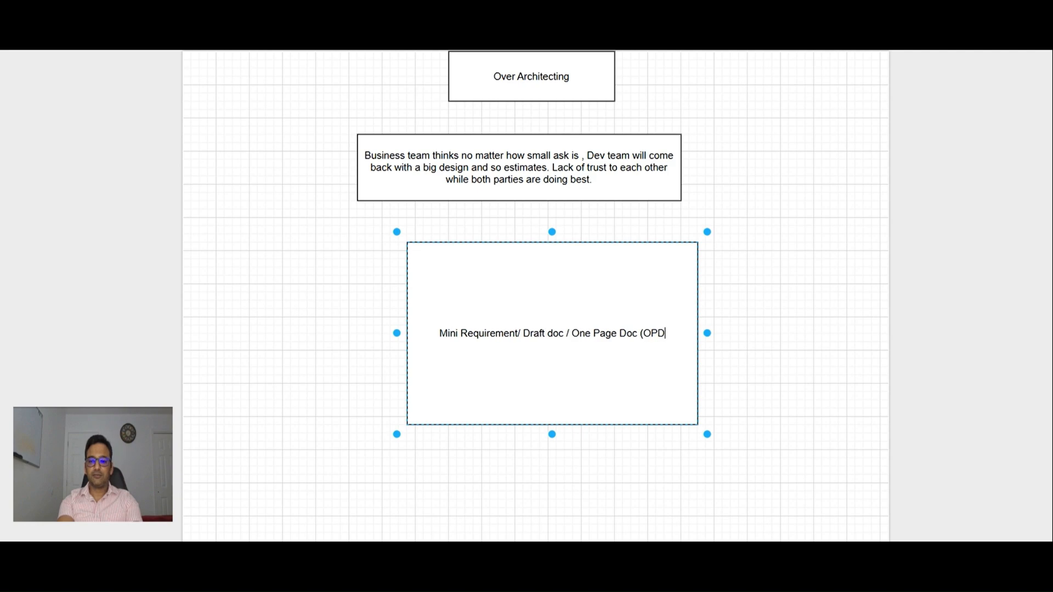
text())
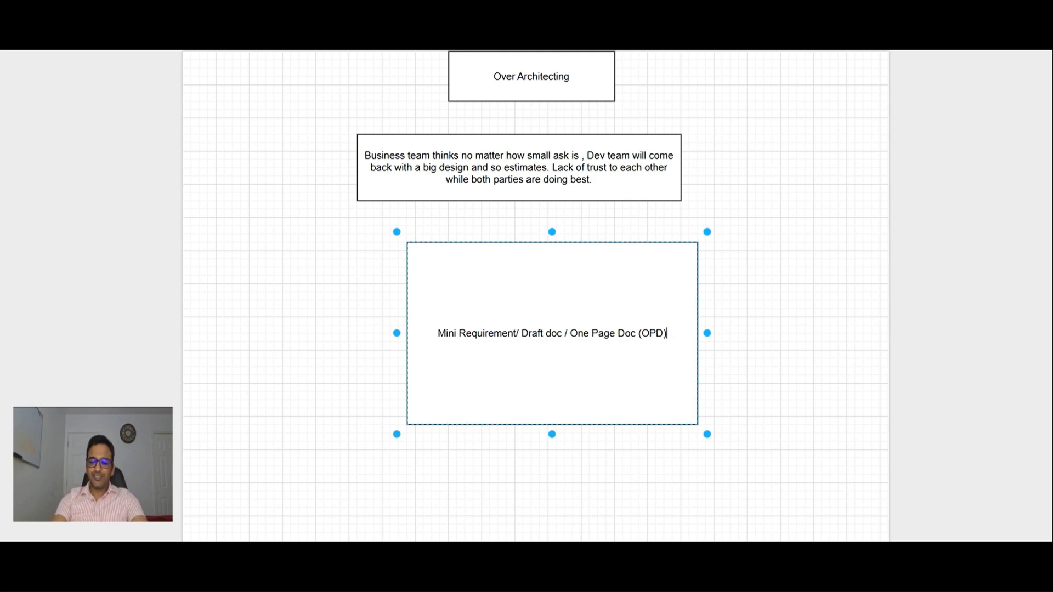
- Add the line 'Requirement - Not more than couple lines' under the OPD heading and start a third line
key(Return)
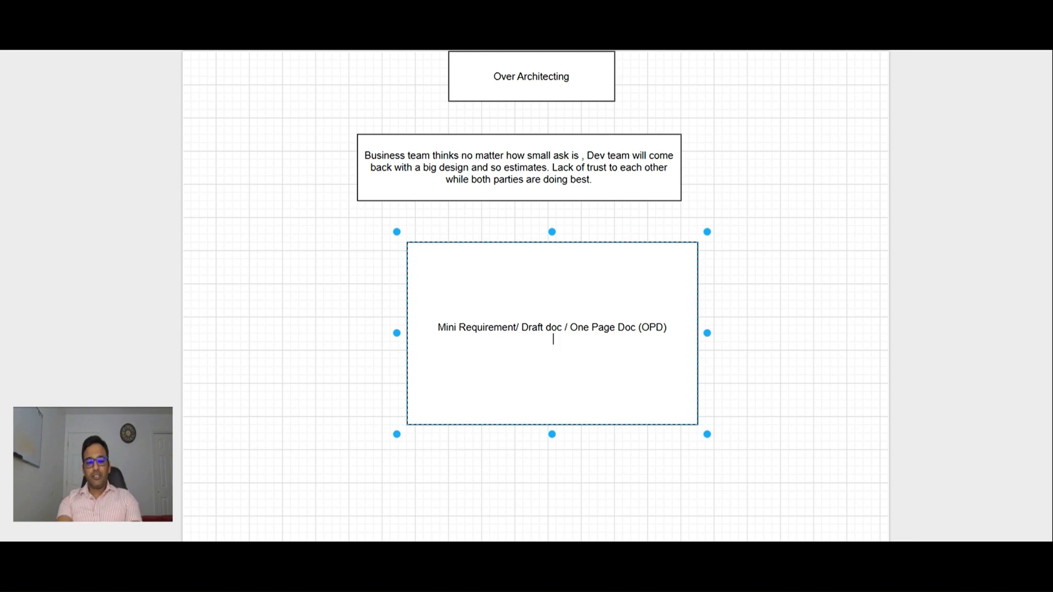
text(Re)
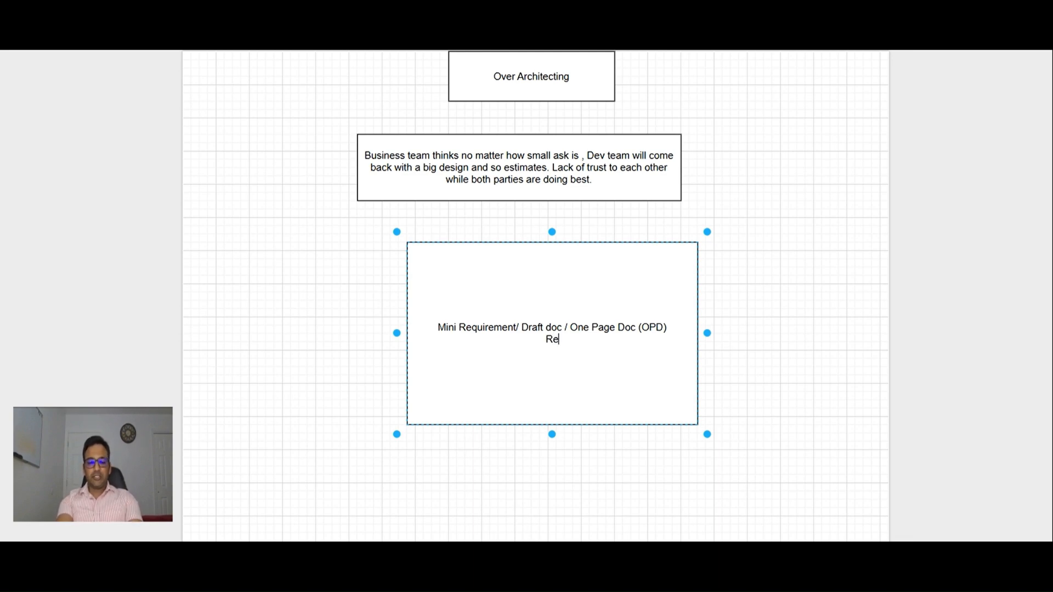
text(quirement - )
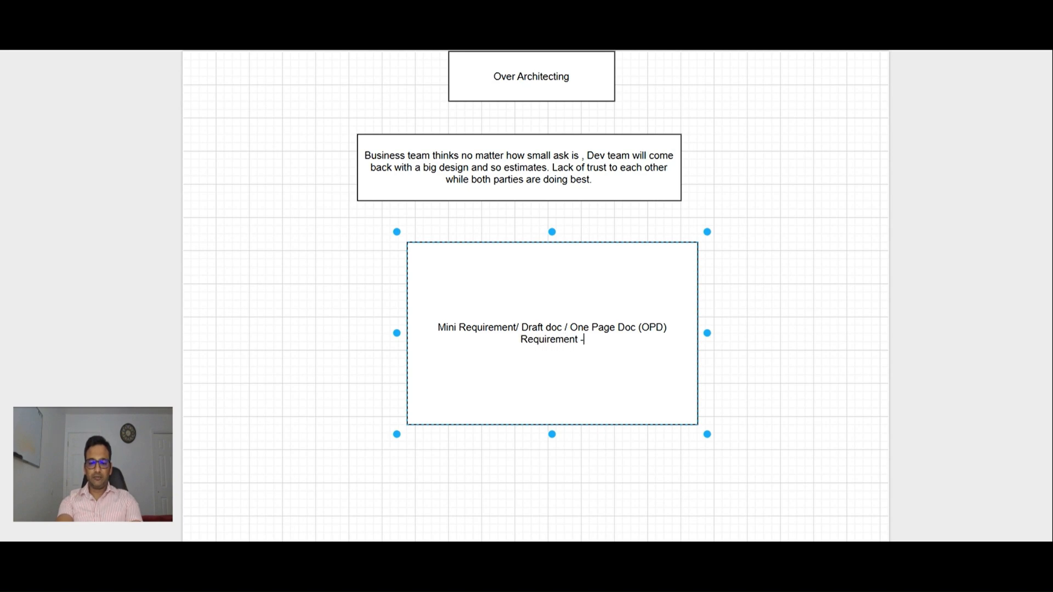
text(Not more)
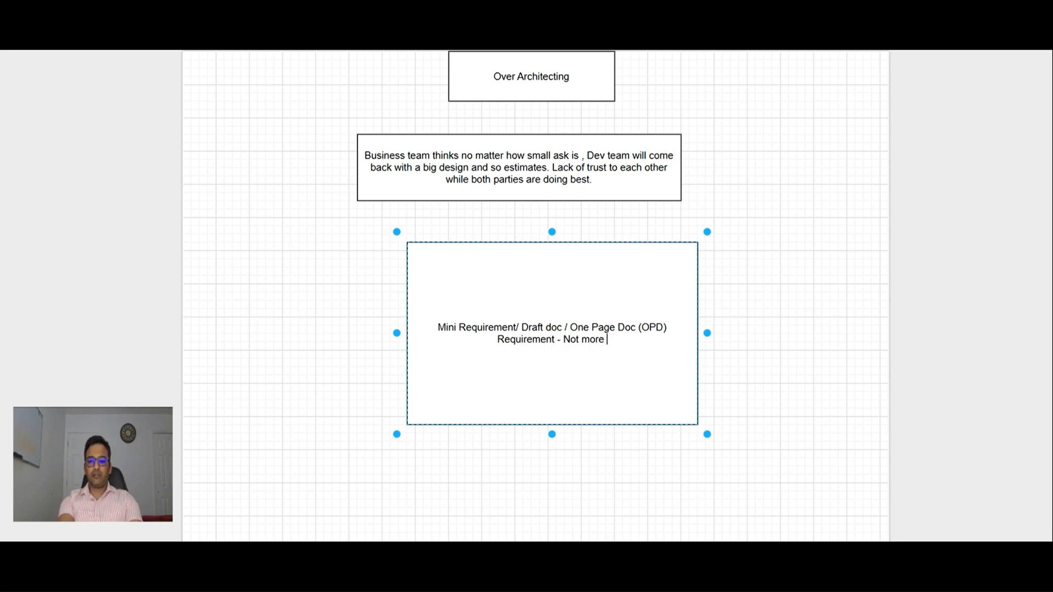
text( than couple li)
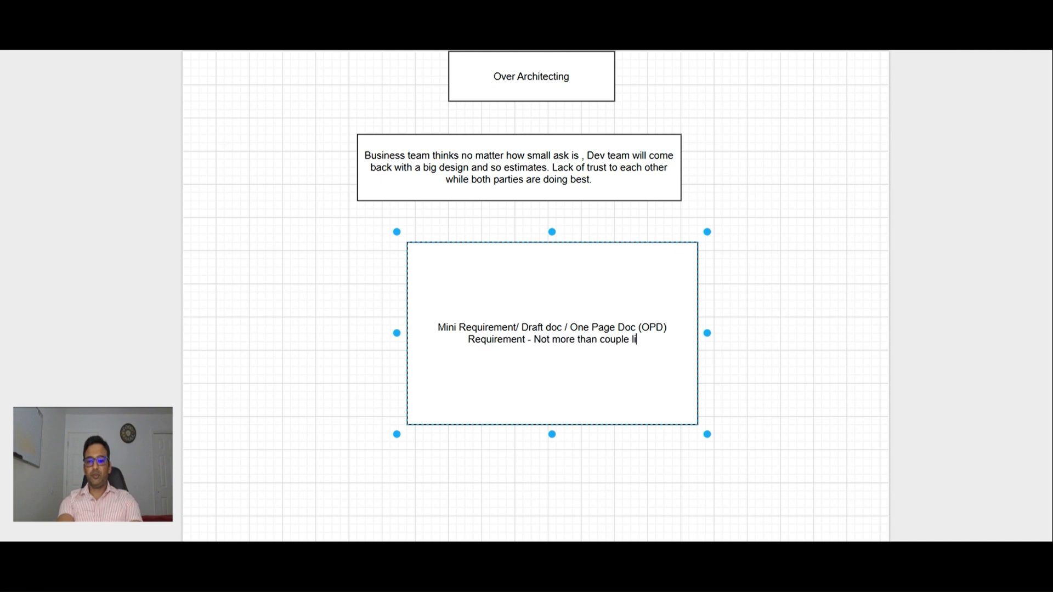
text(nes)
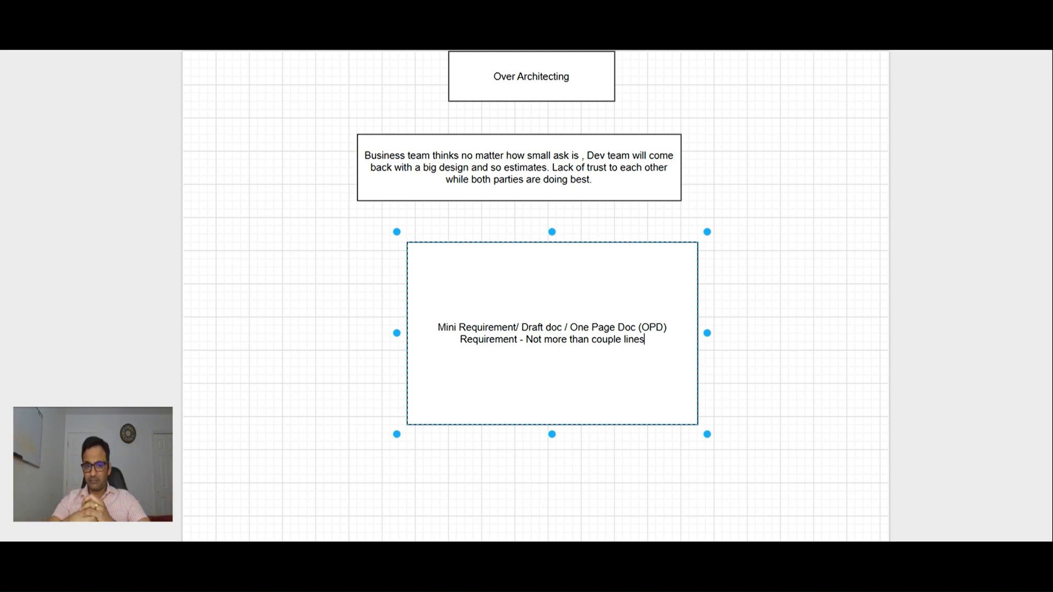
key(Return)
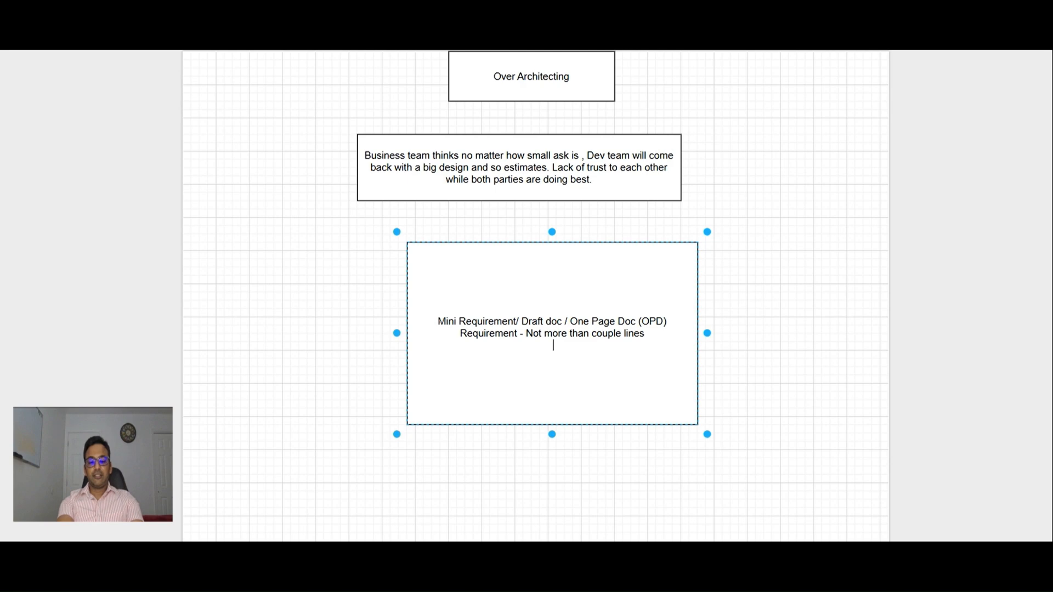
text(Know your cu)
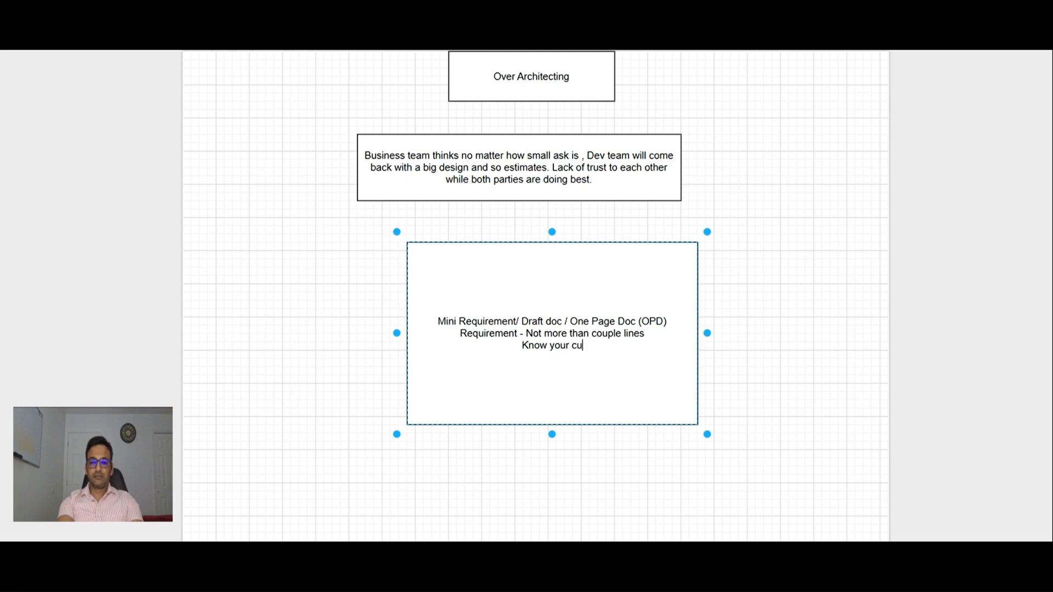
text(stomer -)
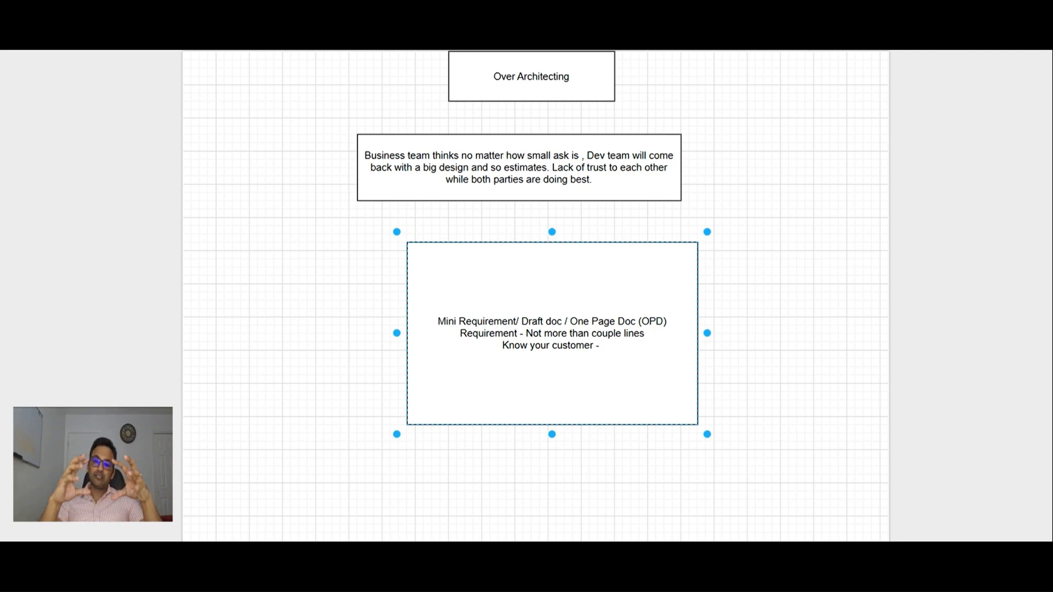
- Add 'Know your customer -' as the third line and begin the next line
key(Return)
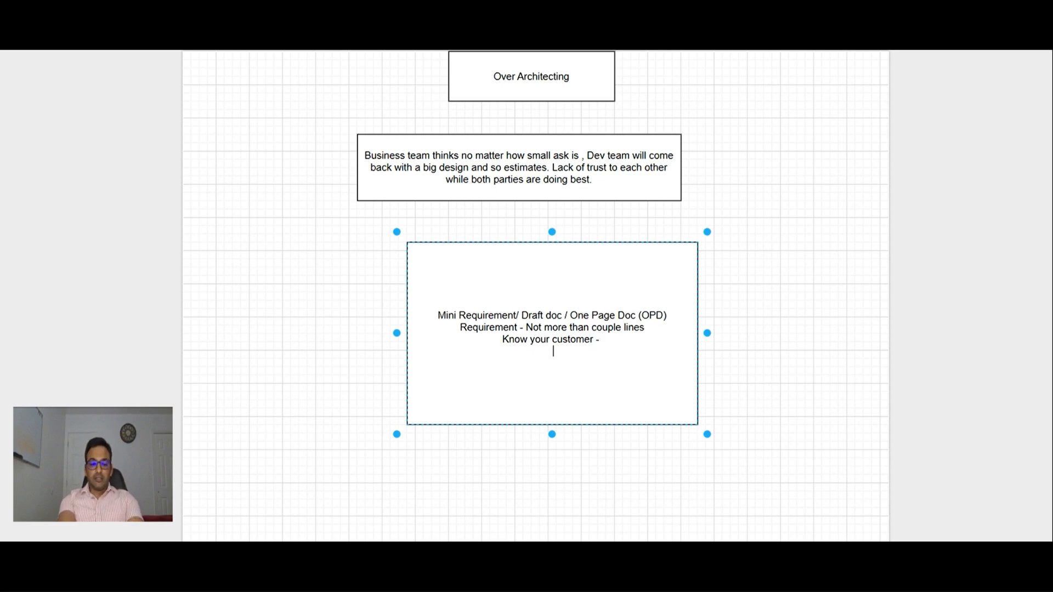
text(Why )
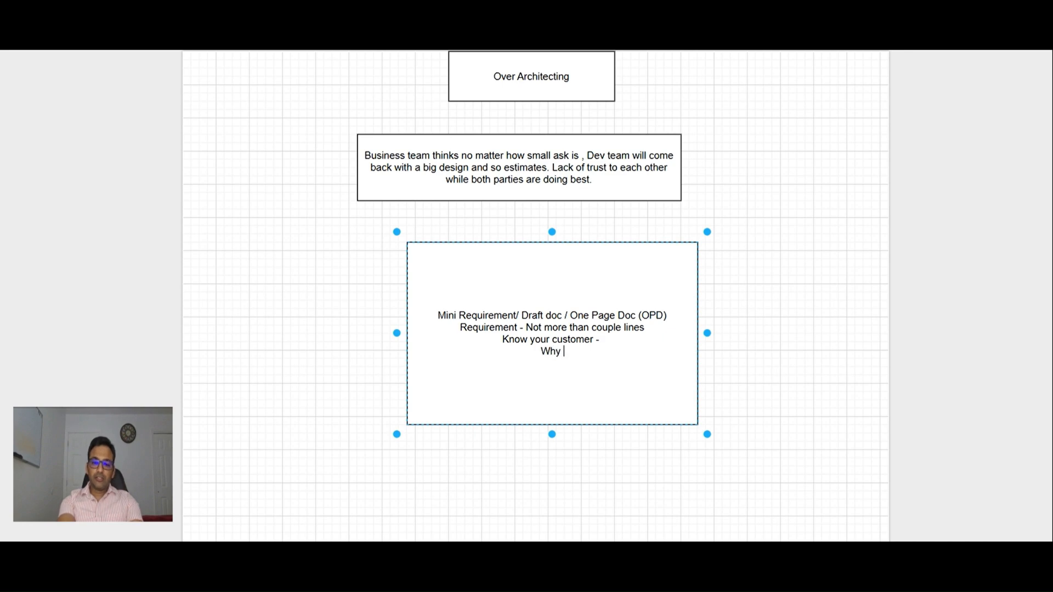
text(are we doing it ?)
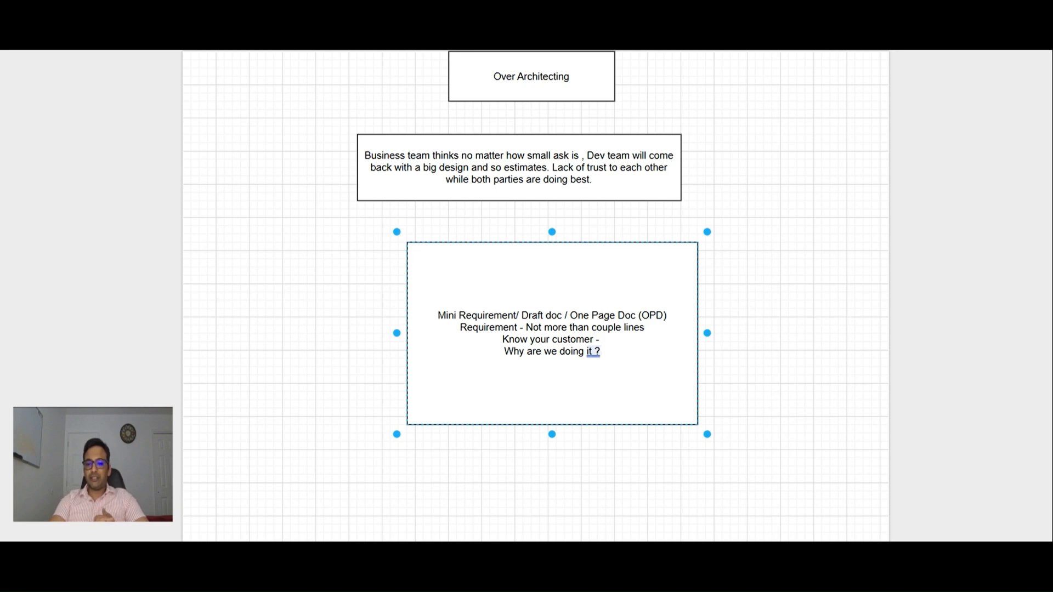
- Add the question 'Why are we doing it ?' as the fourth line of the box
key(Return)
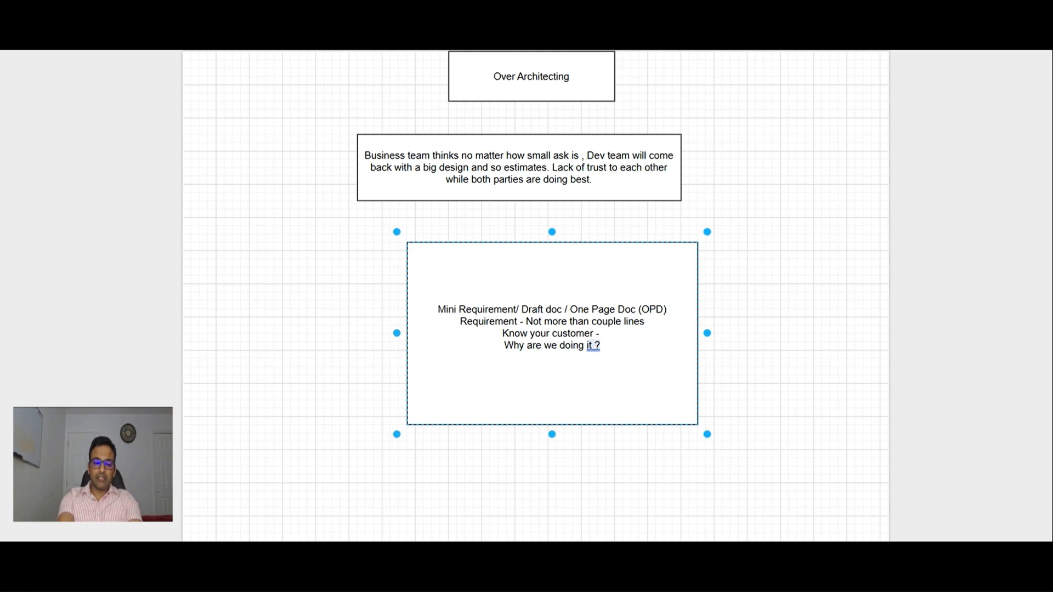
text(When are)
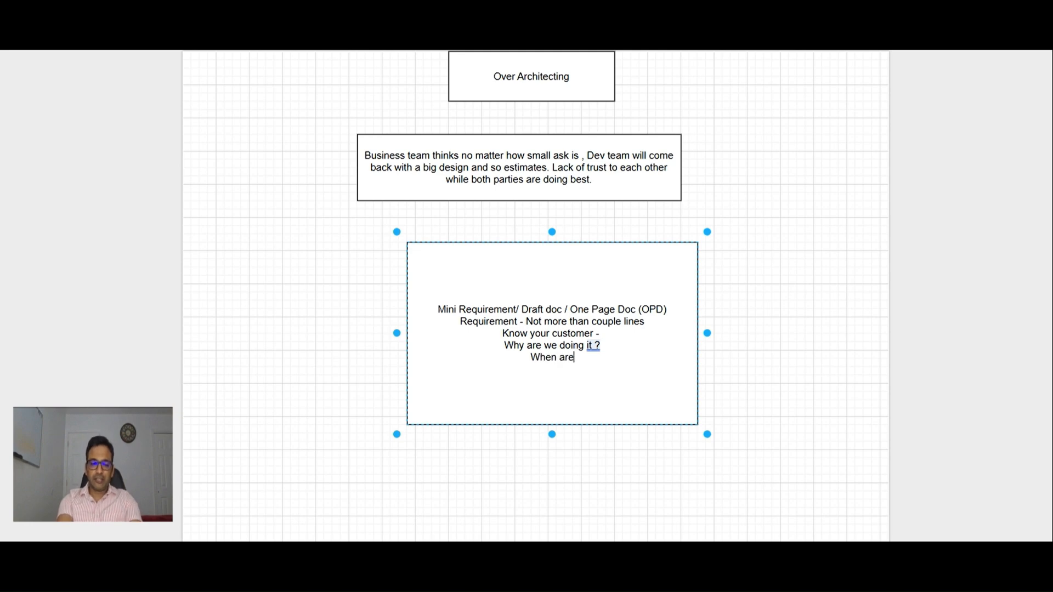
text( you planning to lau)
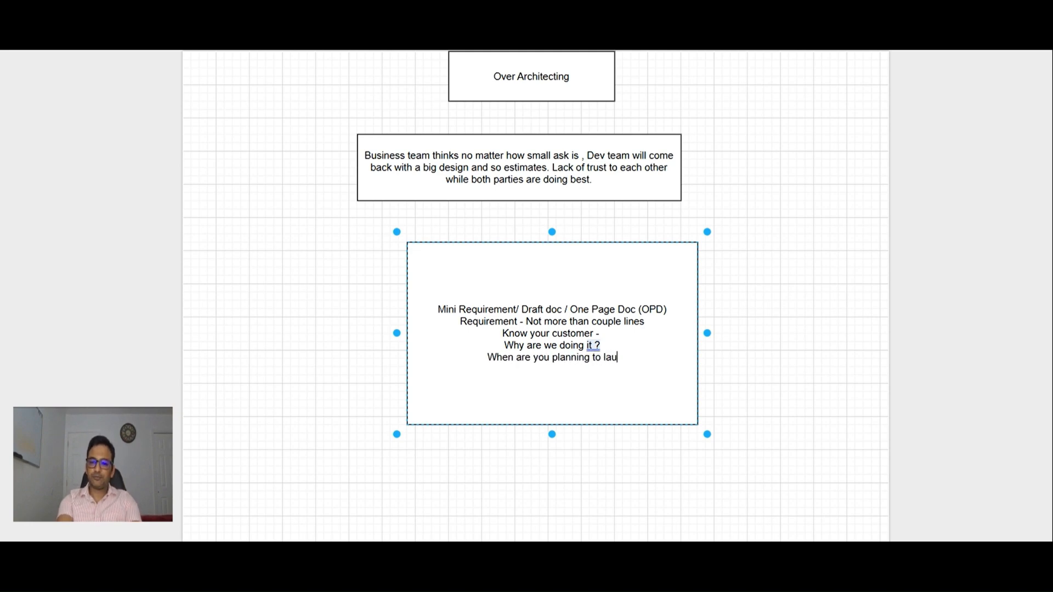
text(nch it?)
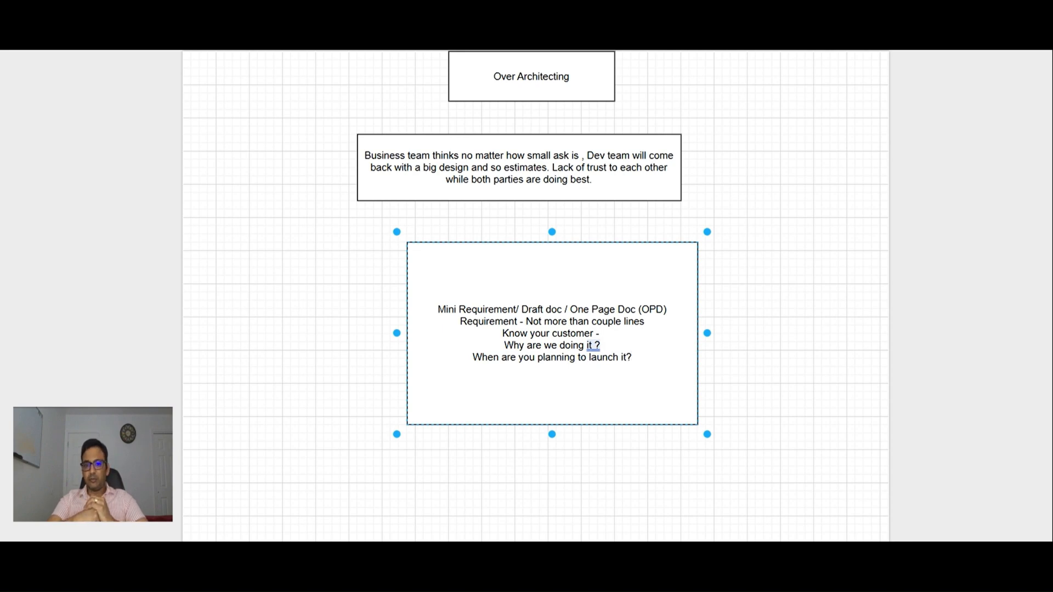
- Add 'When are you planning to launch it?' and 'Estimated profit -$$$$' lines to the box
key(Return)
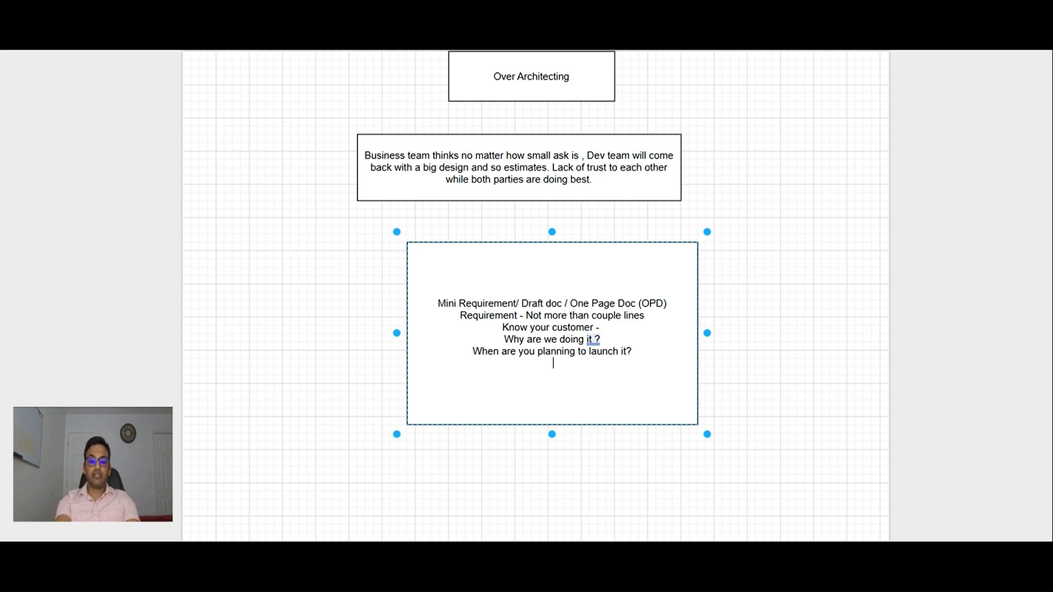
text(Estimated prof)
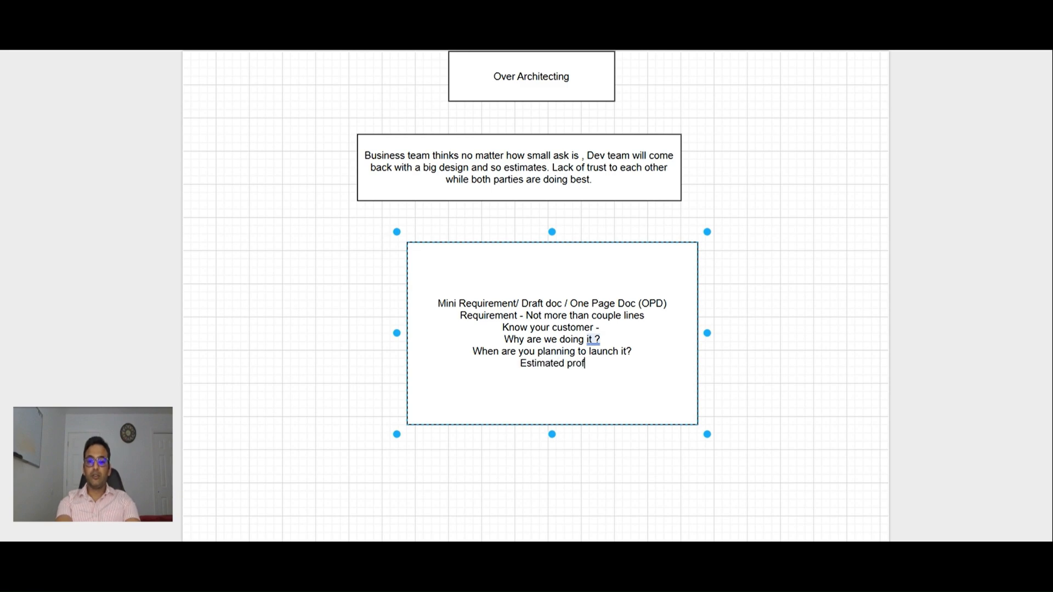
text(it -)
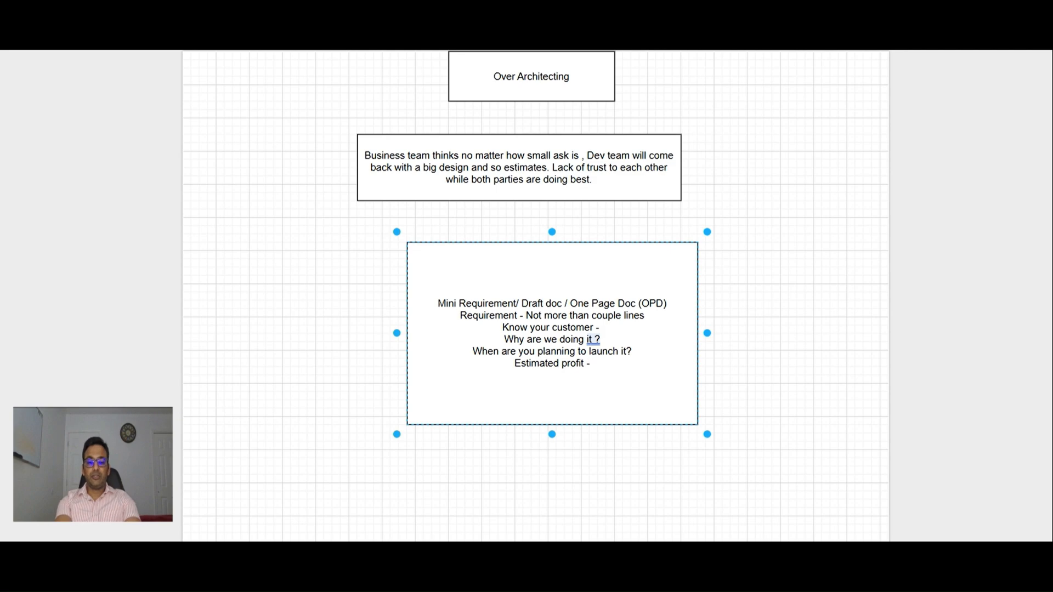
text($$$$)
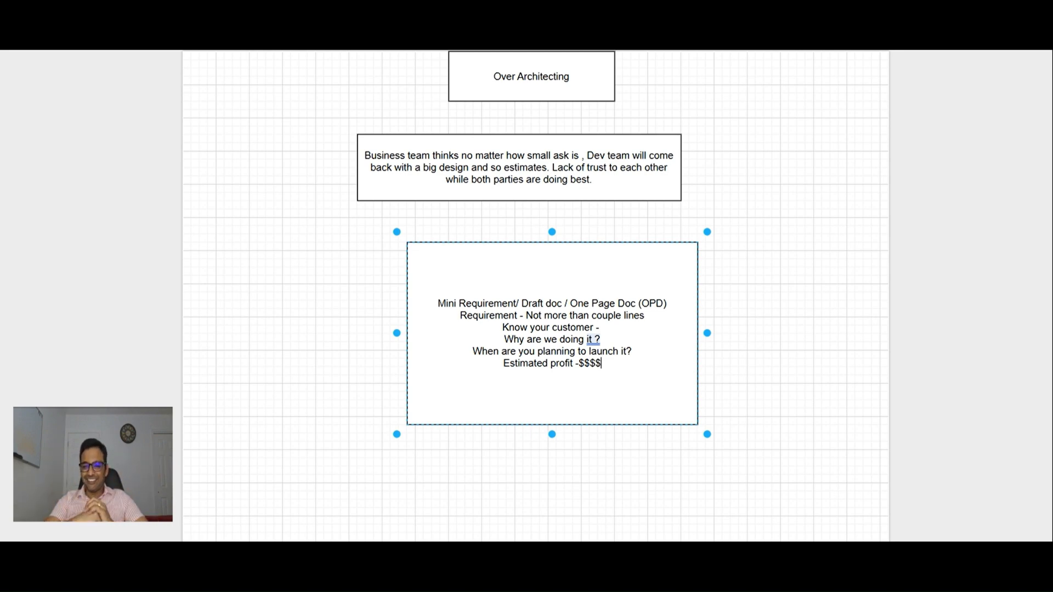
key(Return)
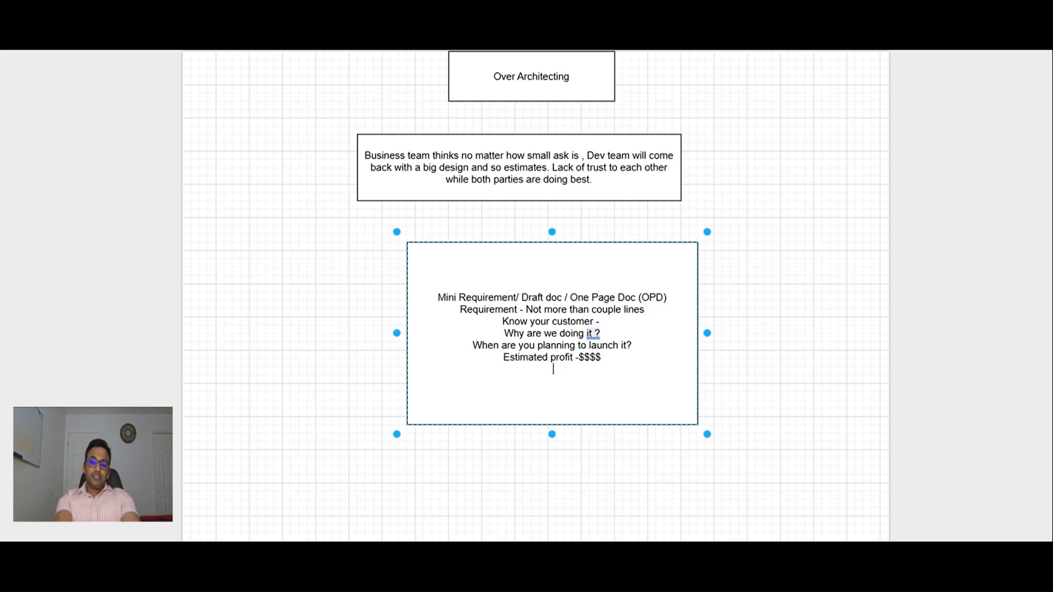
text(How mu)
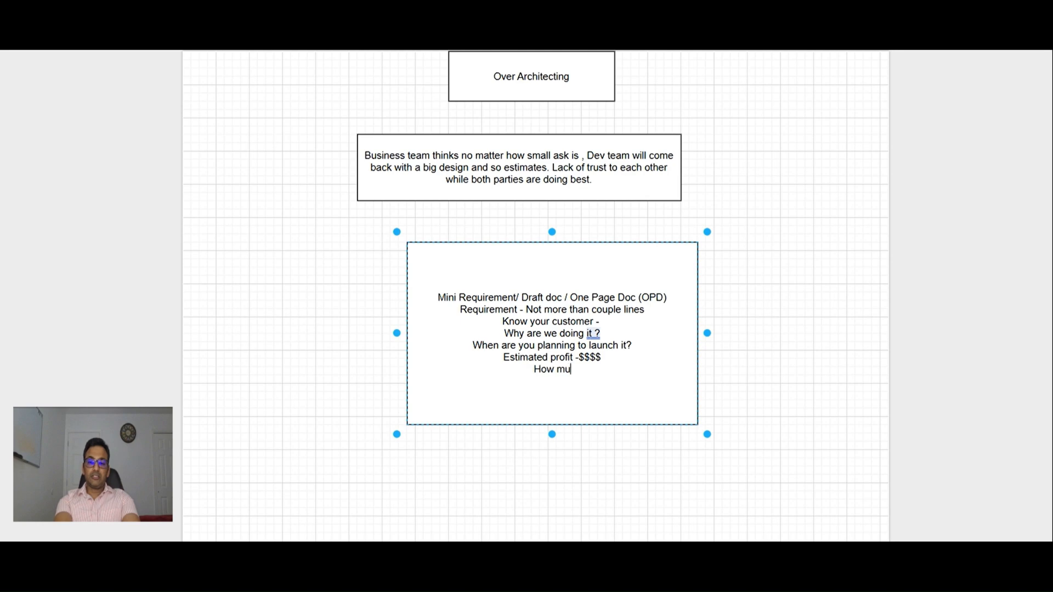
text(ch you want )
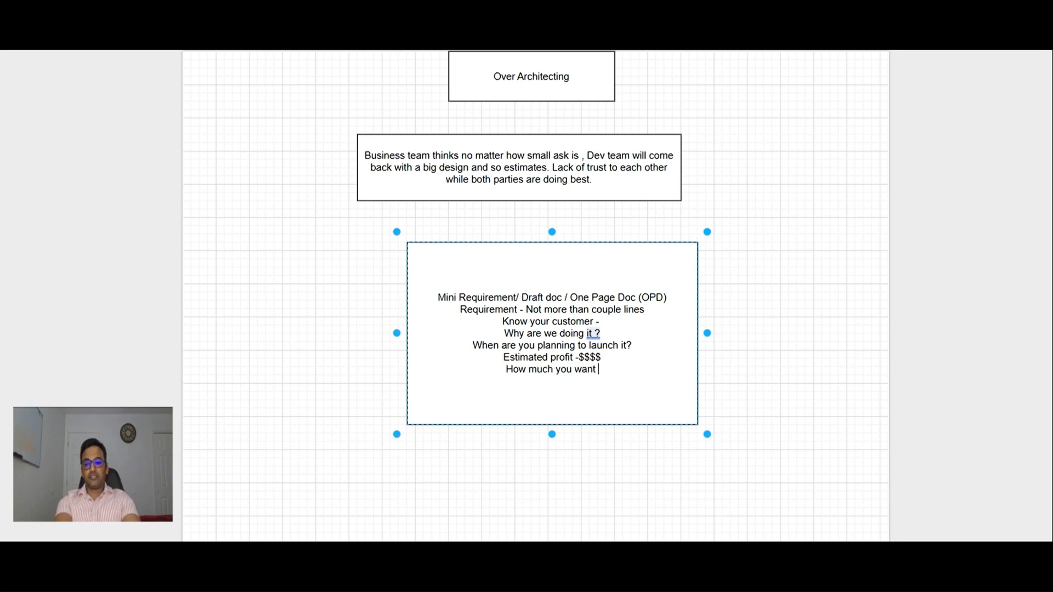
text(to invest in thi)
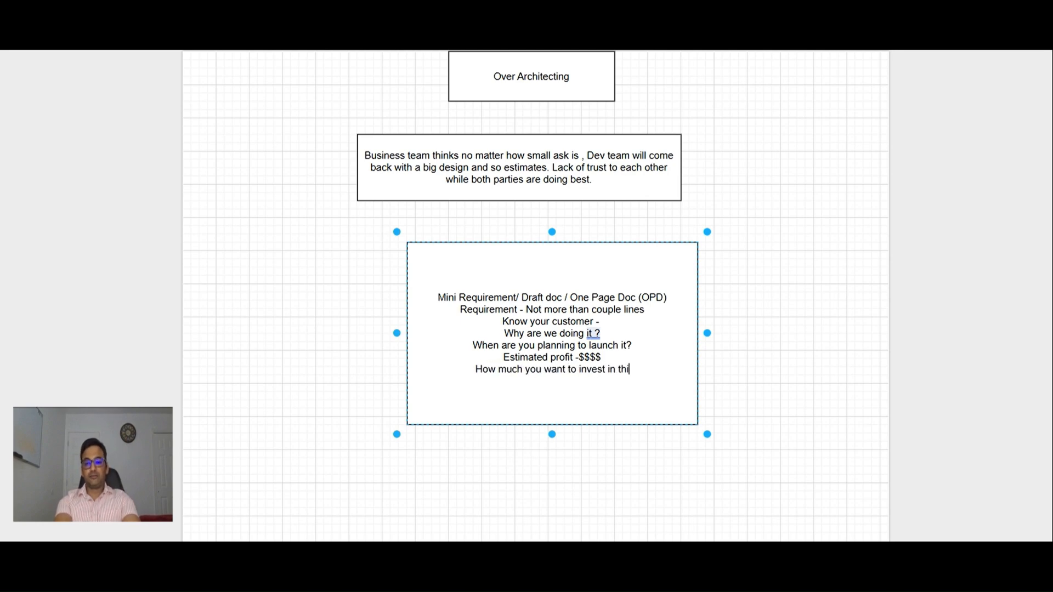
text(s.)
- Add 'How much you want to invest in this.' and the '(XS/S/M/L/XL' size options line
key(Return)
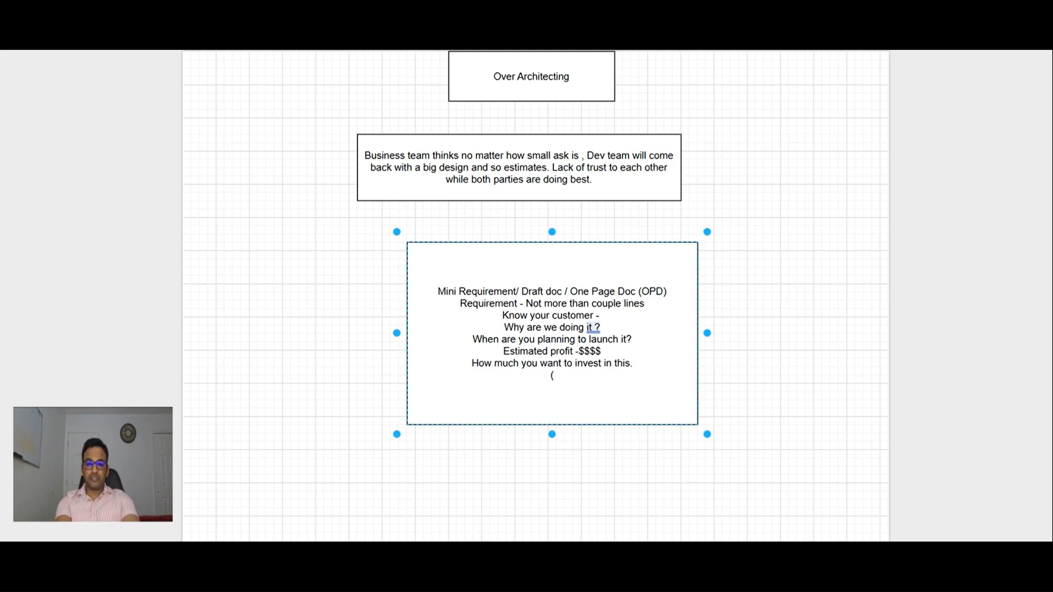
text(d)
key(BackSpace)
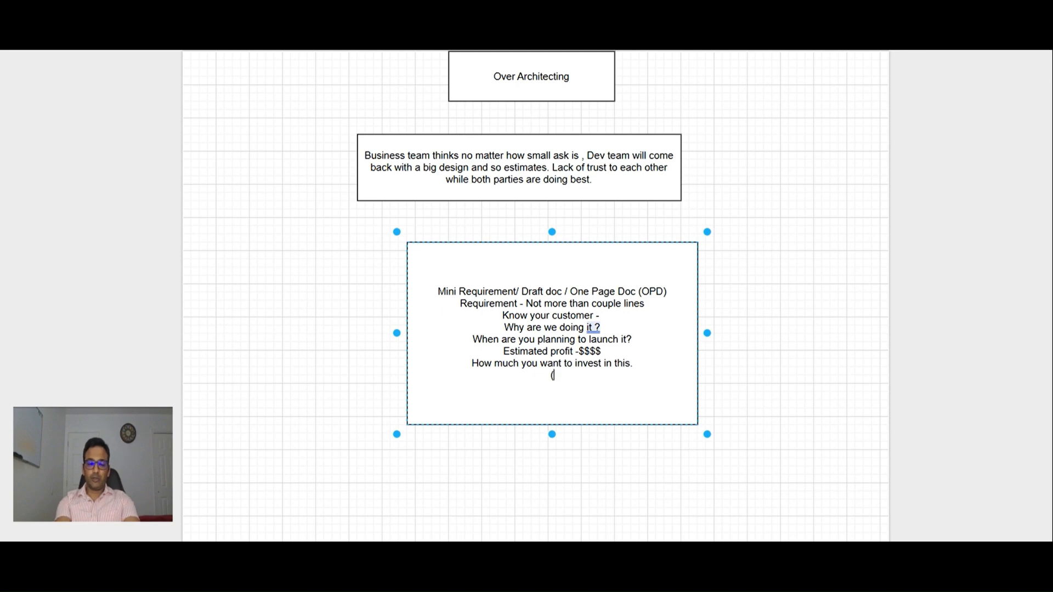
text(XS/S)
text(/M/)
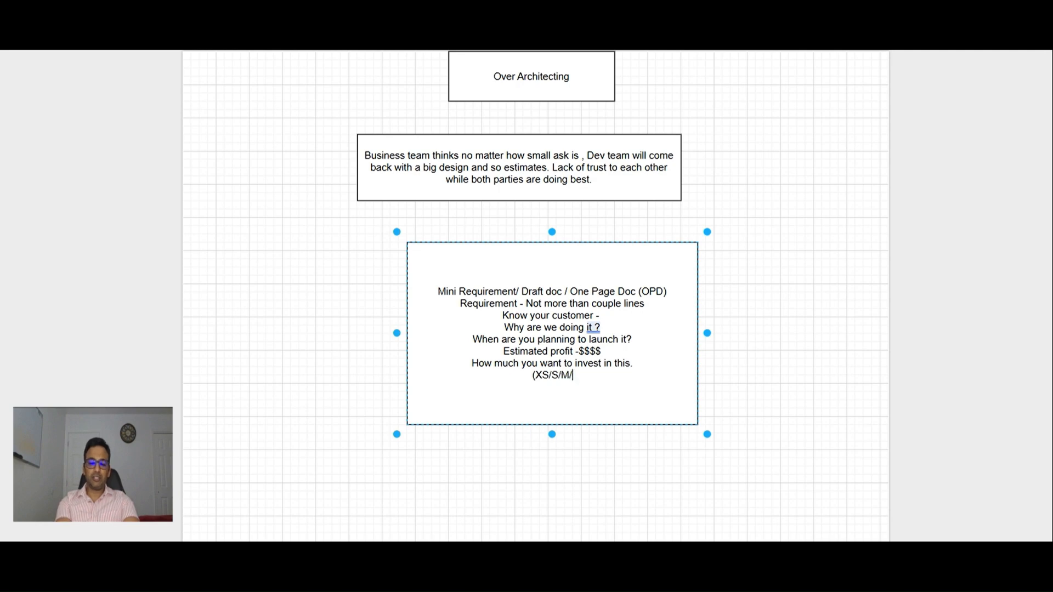
text(L/XL)
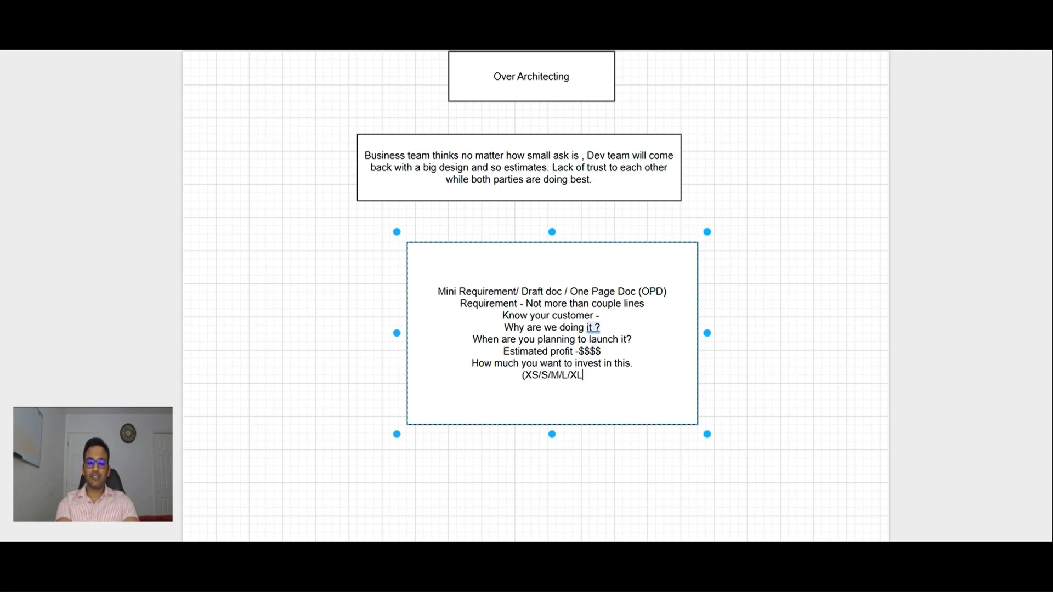
text())
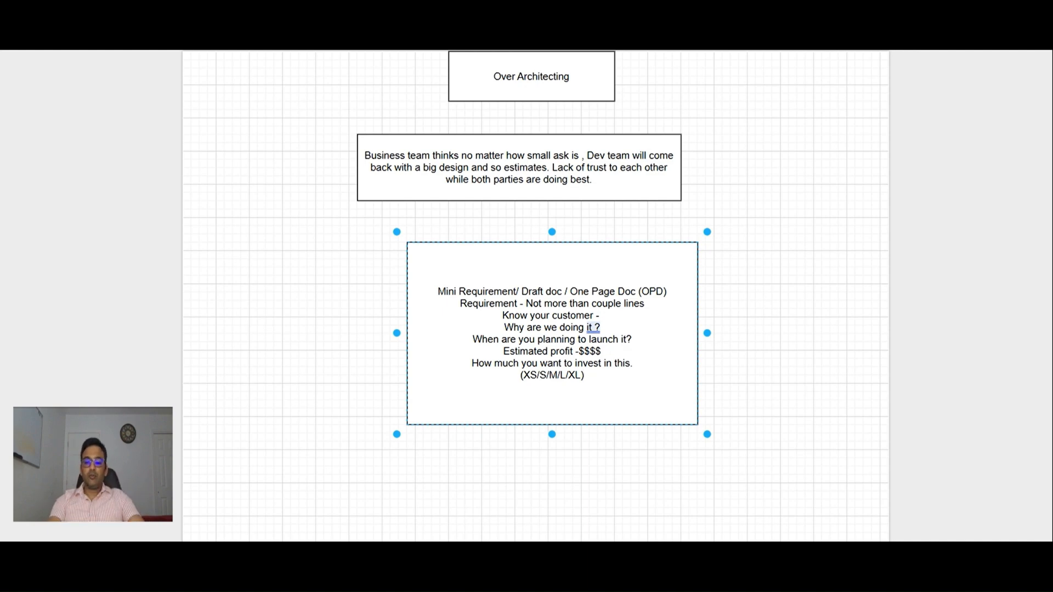
- Close the size options as '(XS/S/M/L/XL)' and start a new line below it
key(Return)
key(Return)
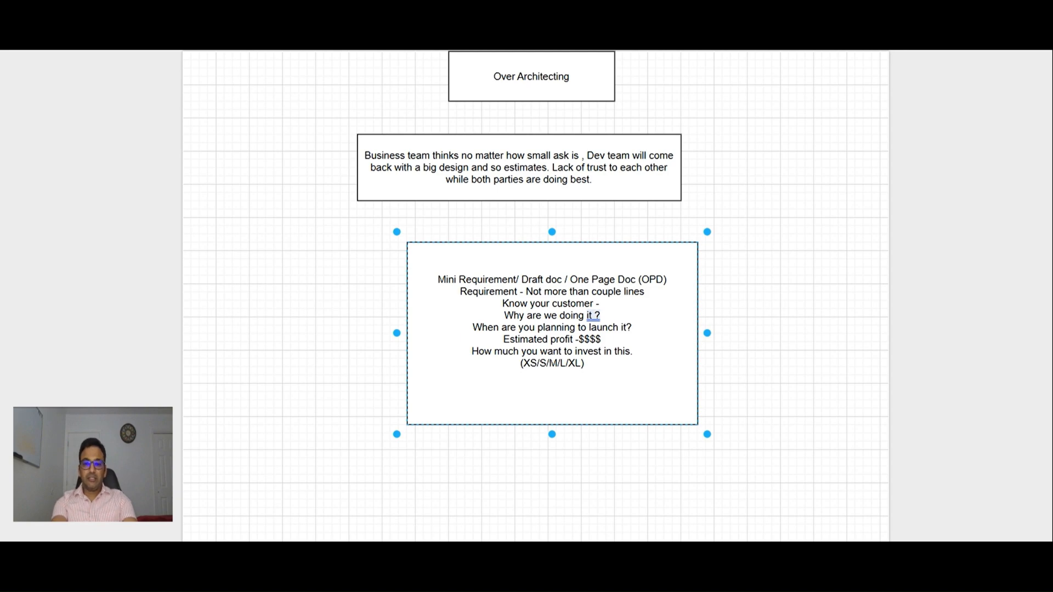
text(A1 -)
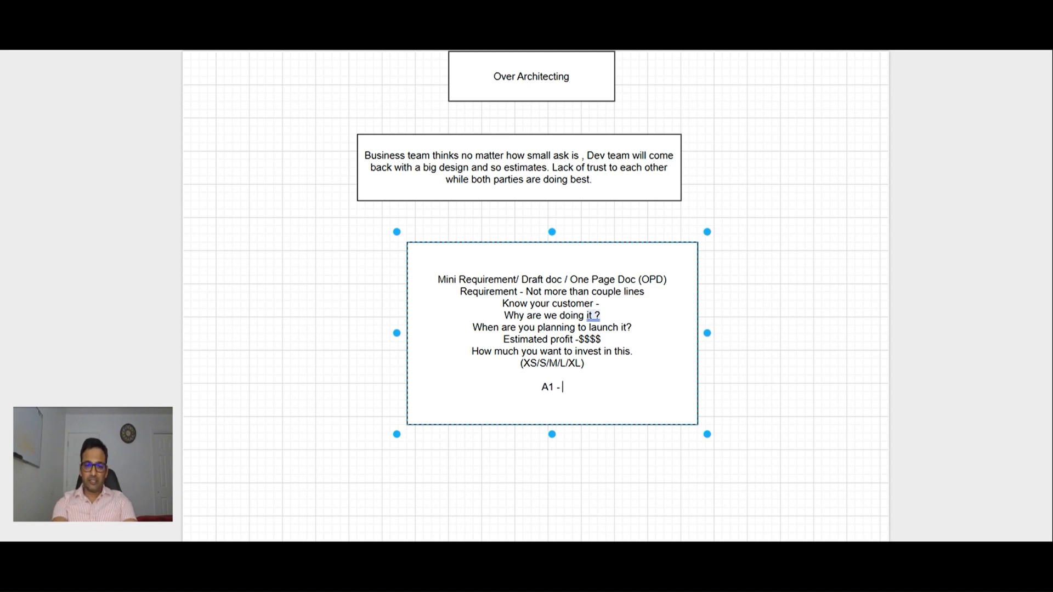
- List A1 -, A2 -, A3 -, with 'Assumption , High Level understand' and 'Estimates ( Tshirt size)' under A1
key(Return)
text(A2)
key(Return)
text(A)
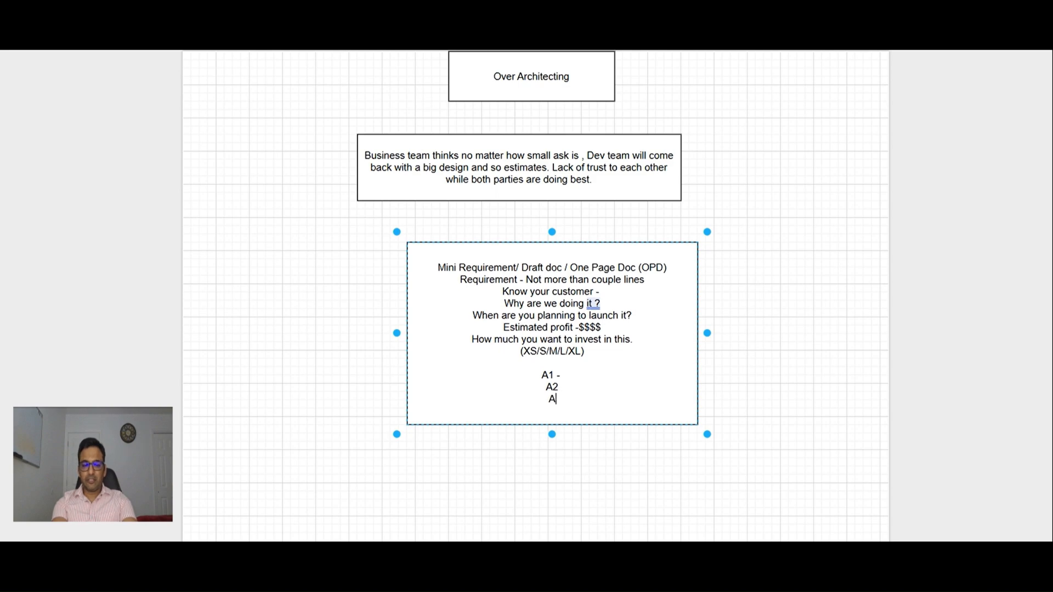
text(3 - )
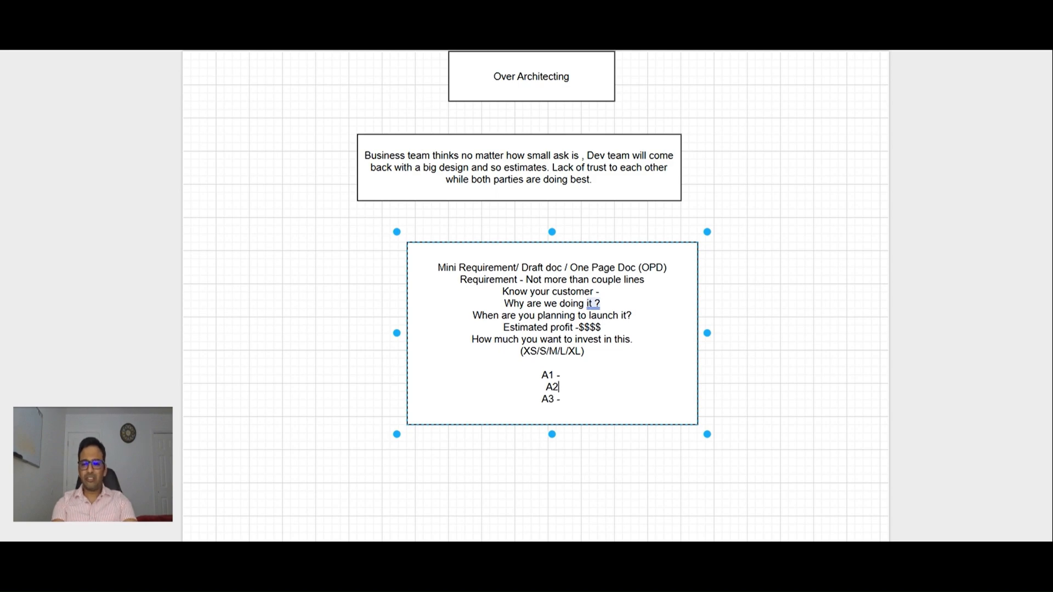
text( -)
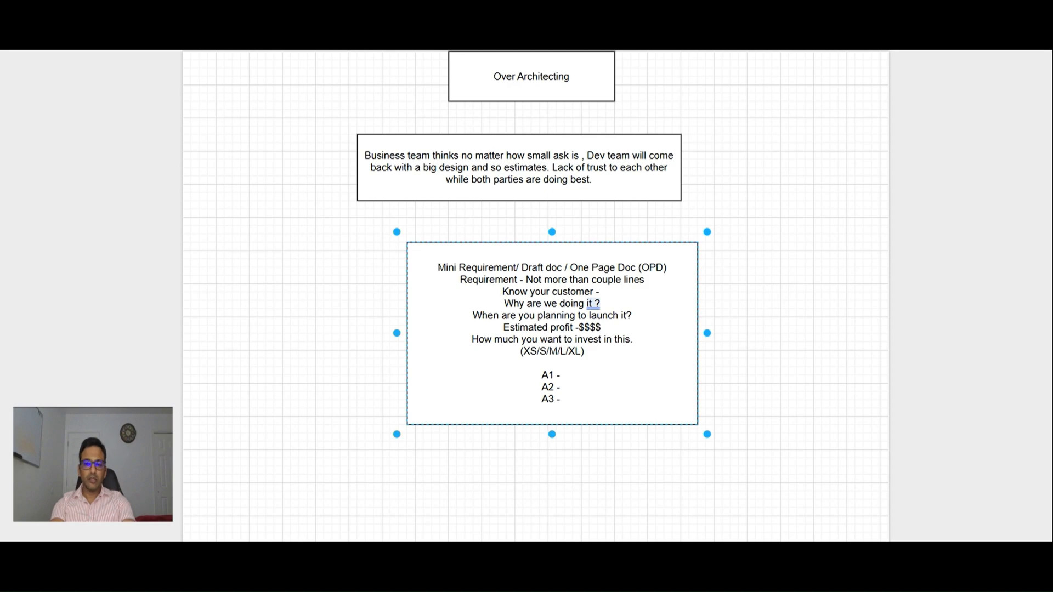
key(Up)
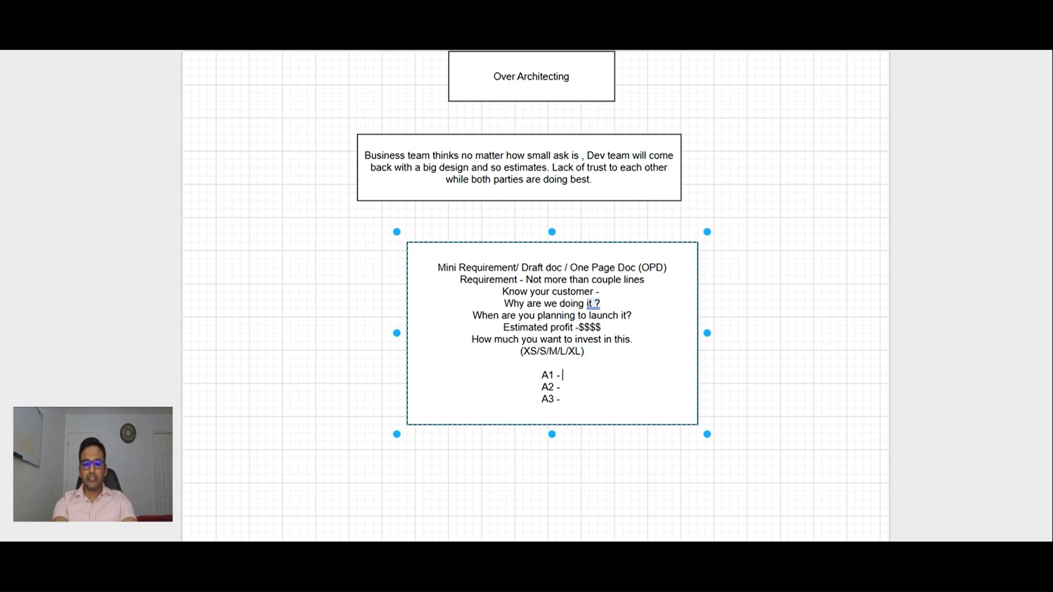
text(Assumption)
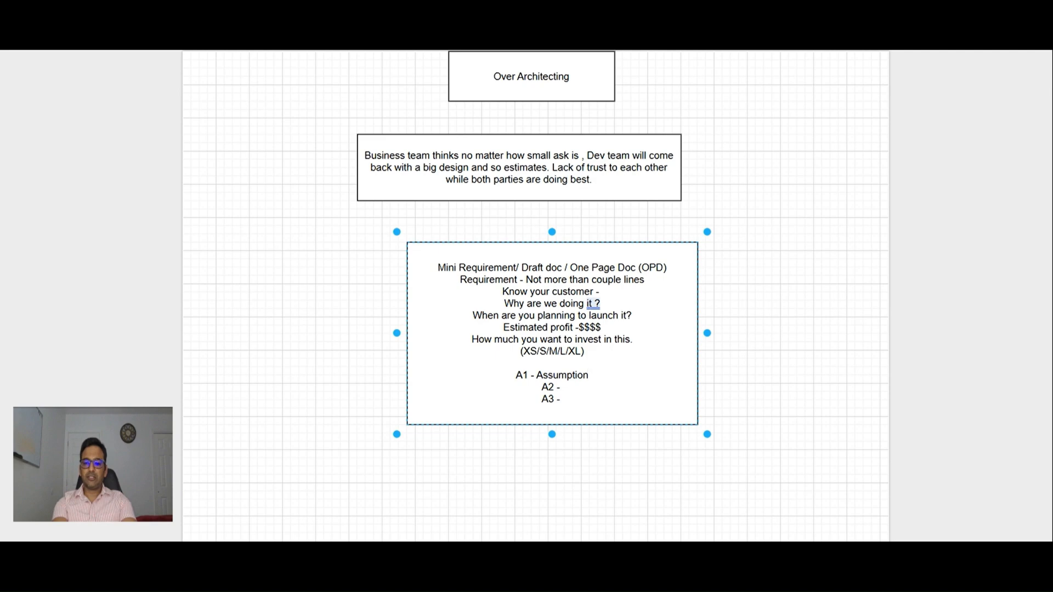
text( , )
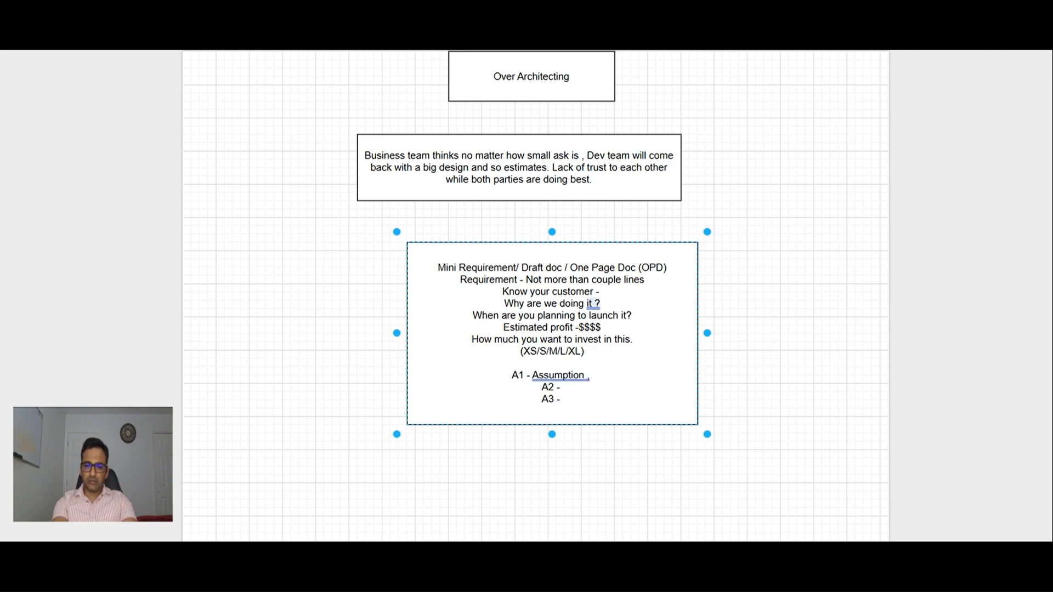
text(High Level )
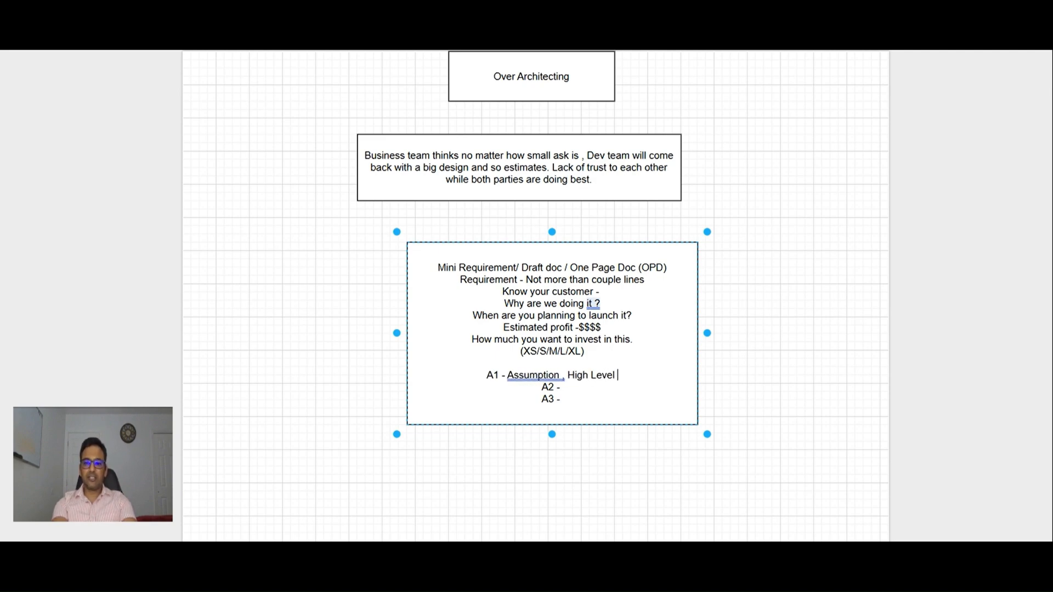
text(understand)
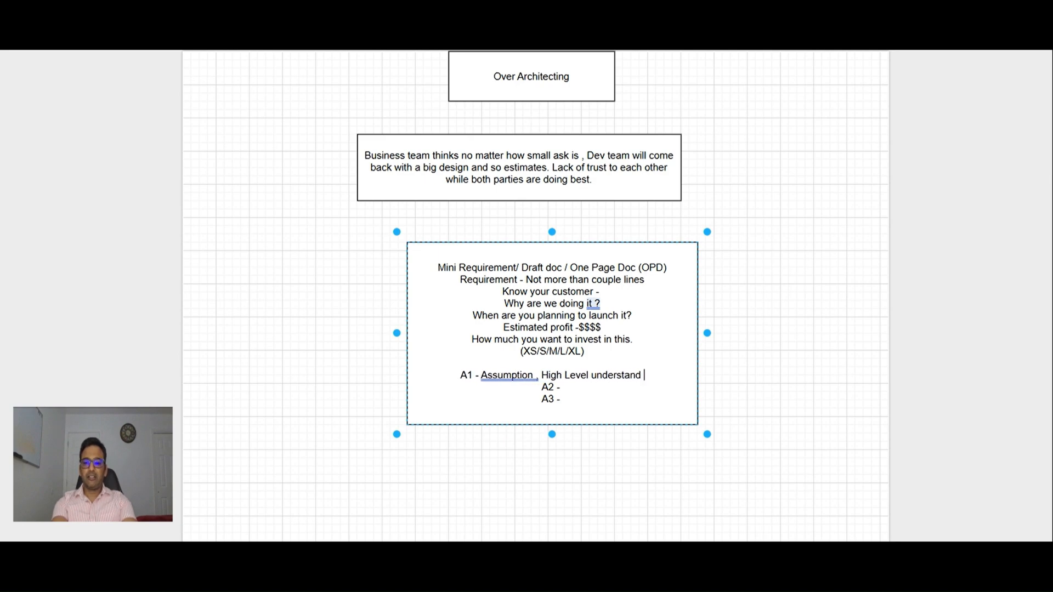
key(Return)
text(stimates )
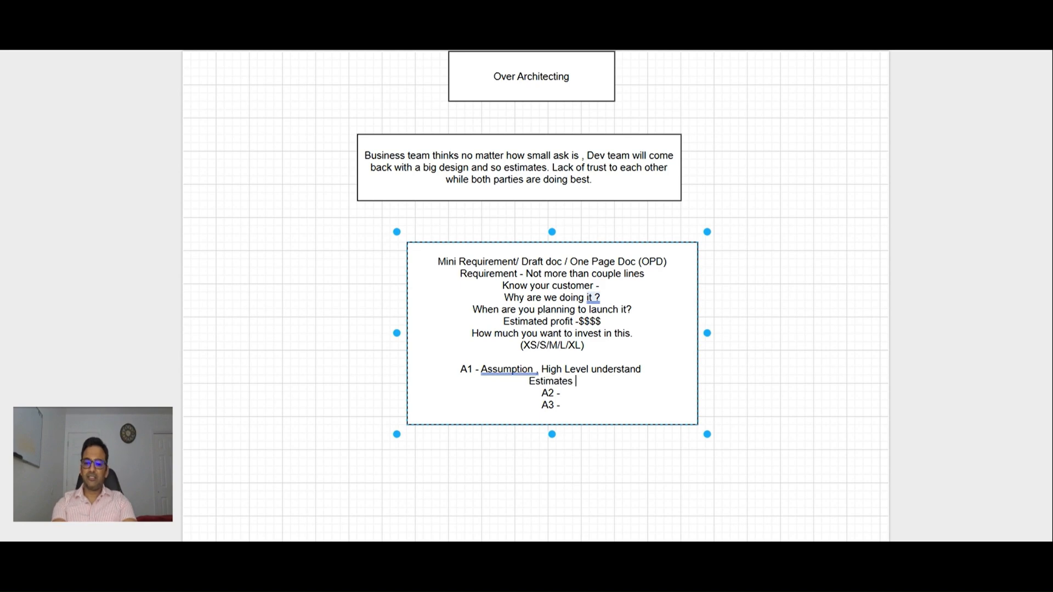
text(( Tsh)
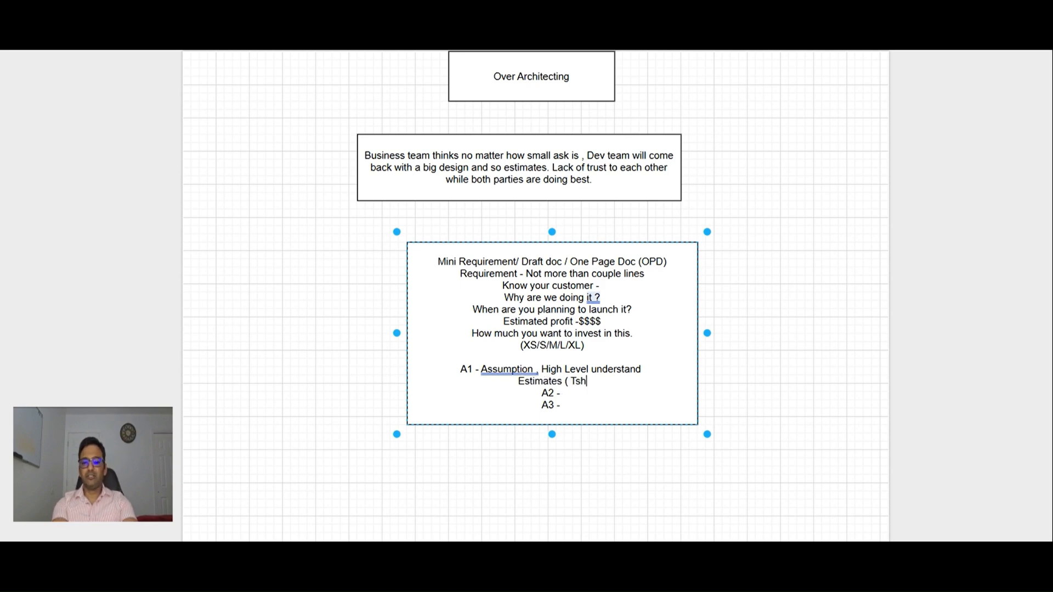
text(irt siz)
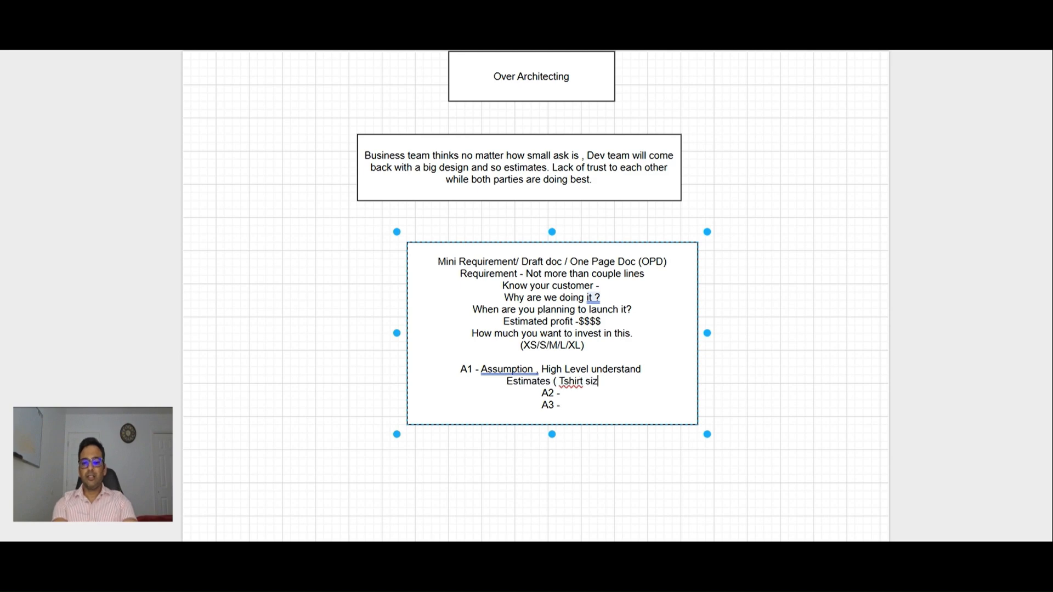
text(e))
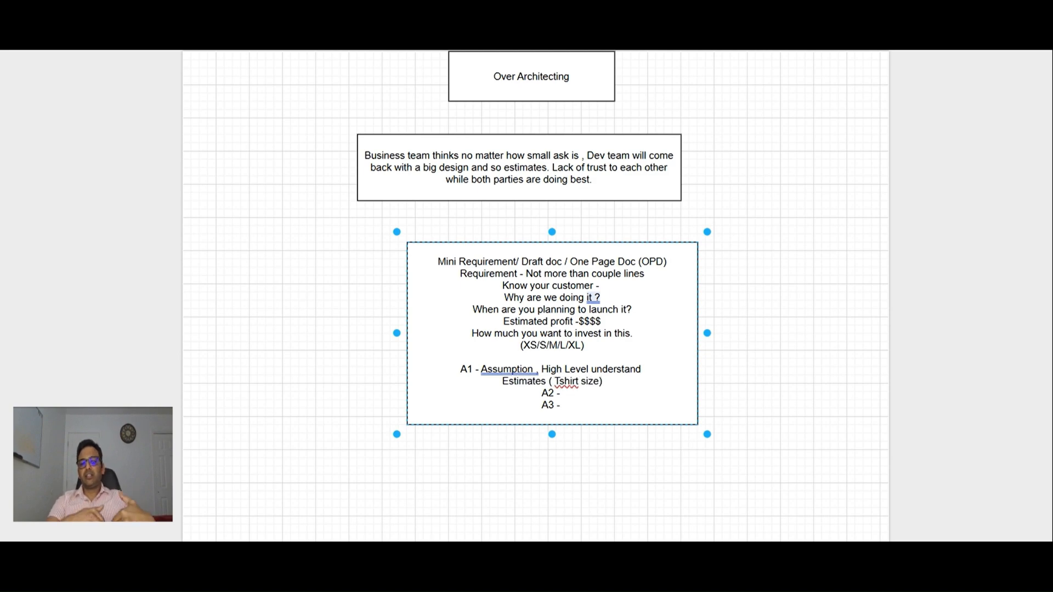